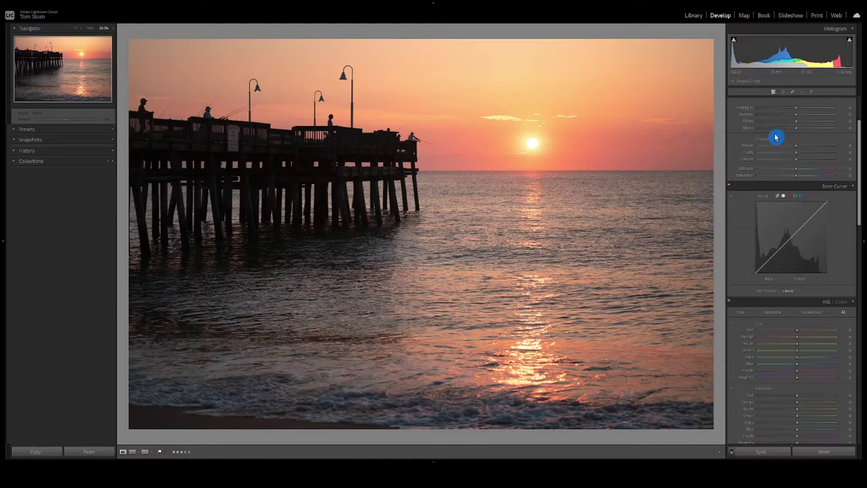
# Drag Highlights well into the negative to darken the bright sky around the sun.
pyautogui.scroll(3, 776, 140)
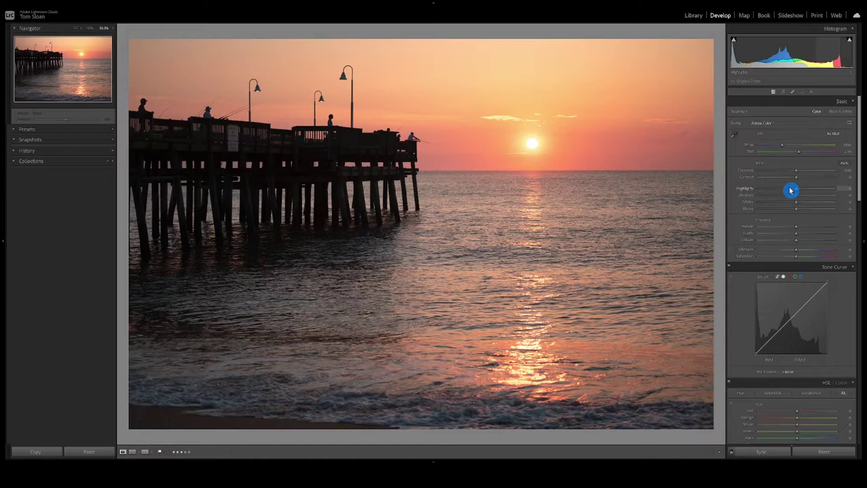
pyautogui.moveTo(791, 190); pyautogui.dragTo(767, 193)
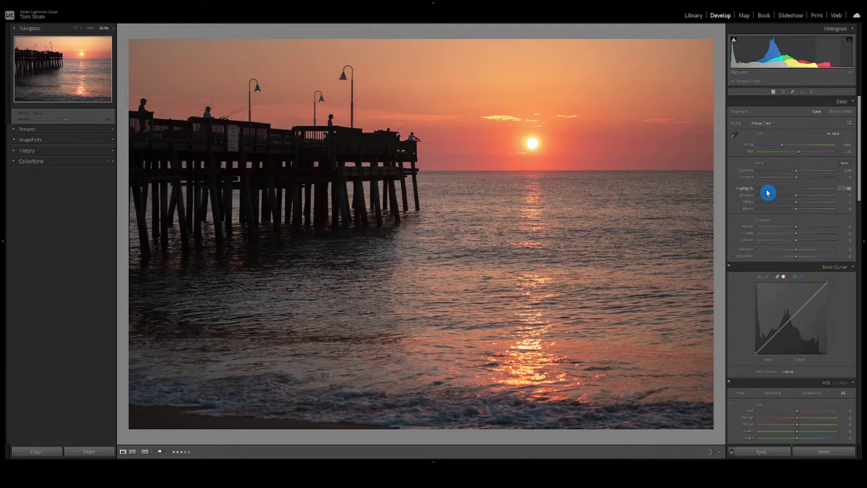
pyautogui.moveTo(768, 193); pyautogui.dragTo(766, 193)
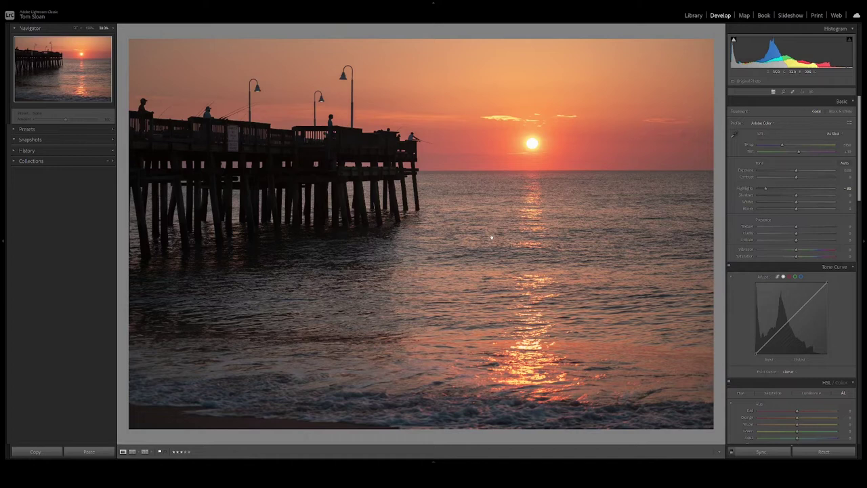
# Push the Shadows slider up to +100 to reveal detail in the pier.
pyautogui.click(800, 199)
pyautogui.moveTo(799, 199); pyautogui.dragTo(797, 198)
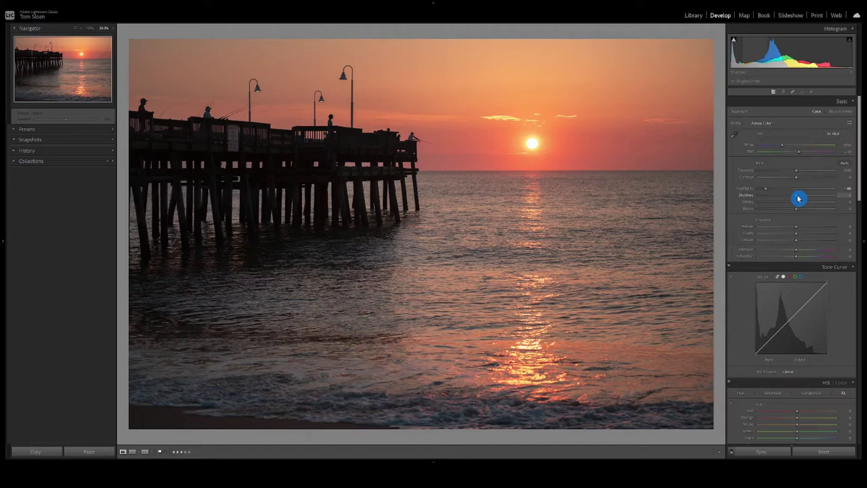
pyautogui.moveTo(797, 199); pyautogui.dragTo(827, 200)
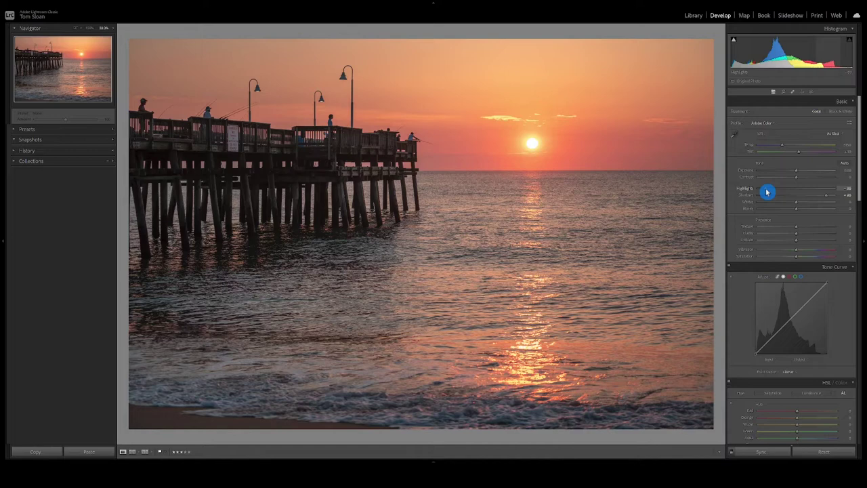
pyautogui.moveTo(767, 192); pyautogui.dragTo(837, 209)
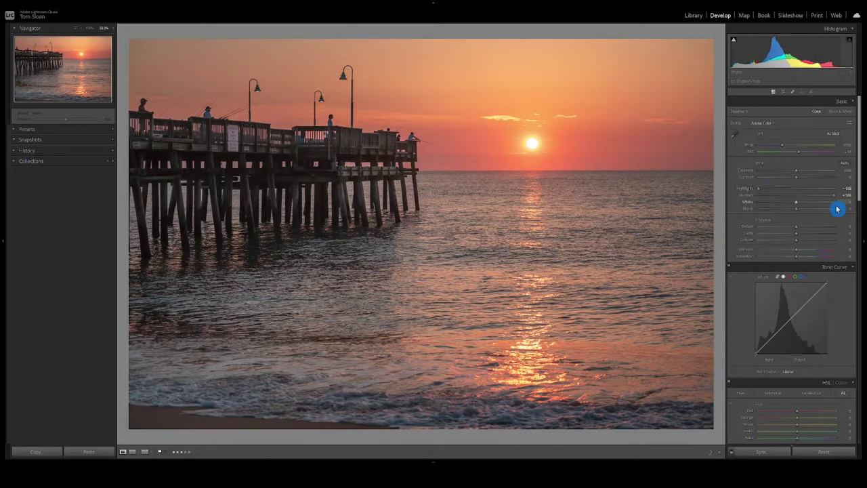
# Enter smaller exact values for Highlights and Shadows to ease them back from the extremes.
pyautogui.click(845, 188)
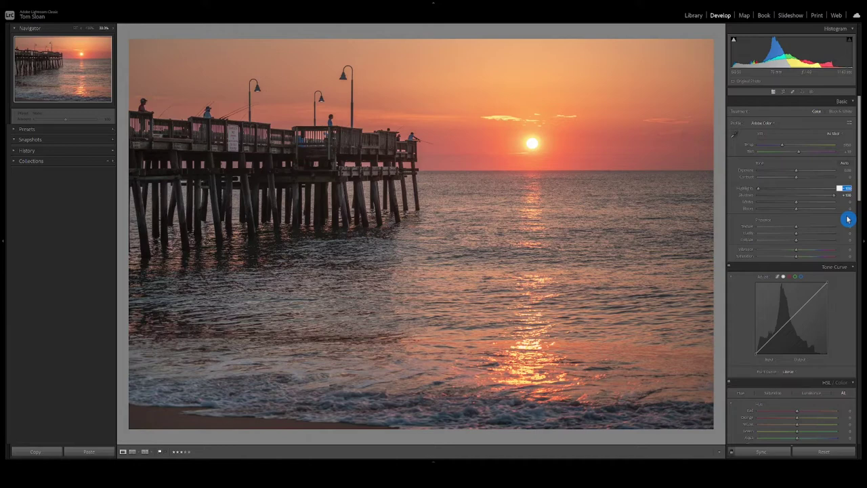
pyautogui.click(847, 196)
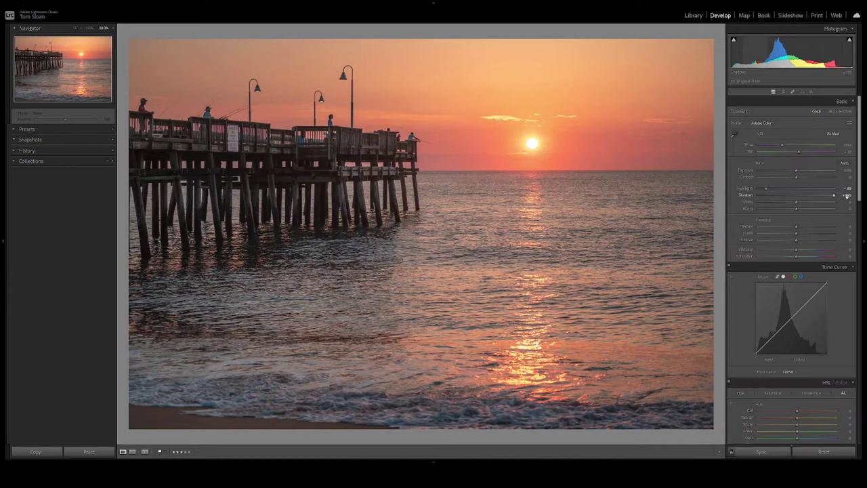
pyautogui.click(846, 195)
pyautogui.press('Return')
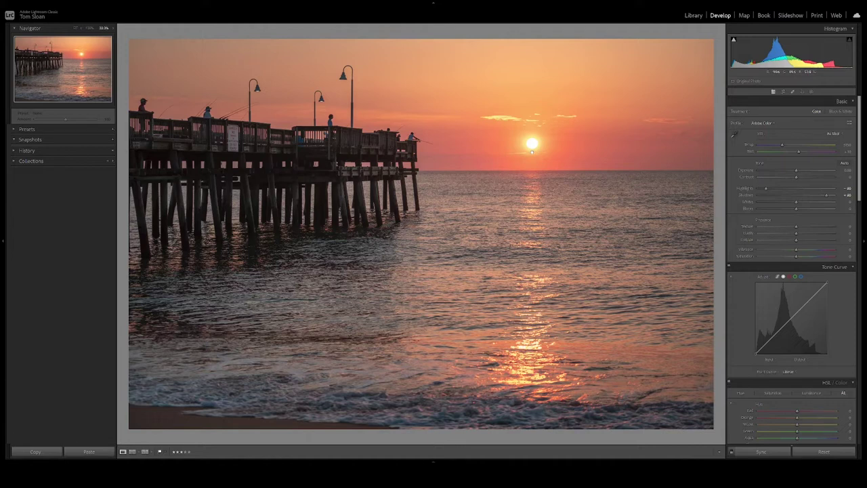
# Raise Whites to about +5 while previewing clipping so only the sun clips.
pyautogui.click(798, 210)
pyautogui.click(798, 205)
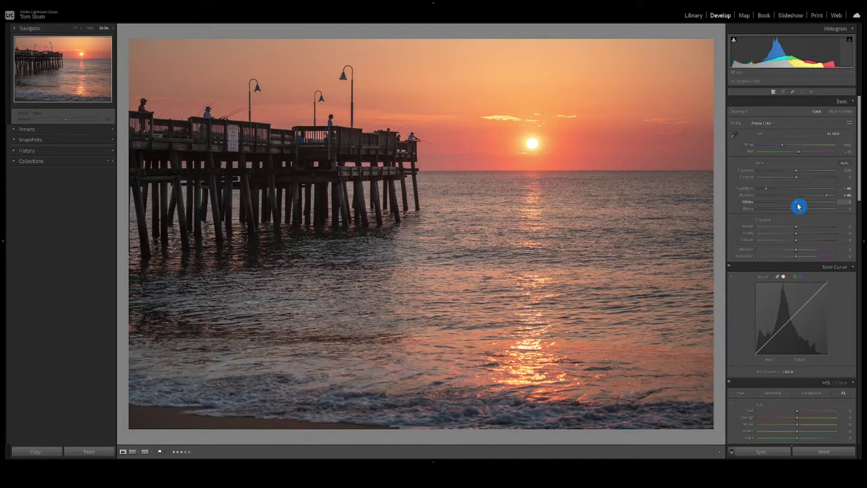
pyautogui.moveTo(798, 207); pyautogui.dragTo(802, 207)
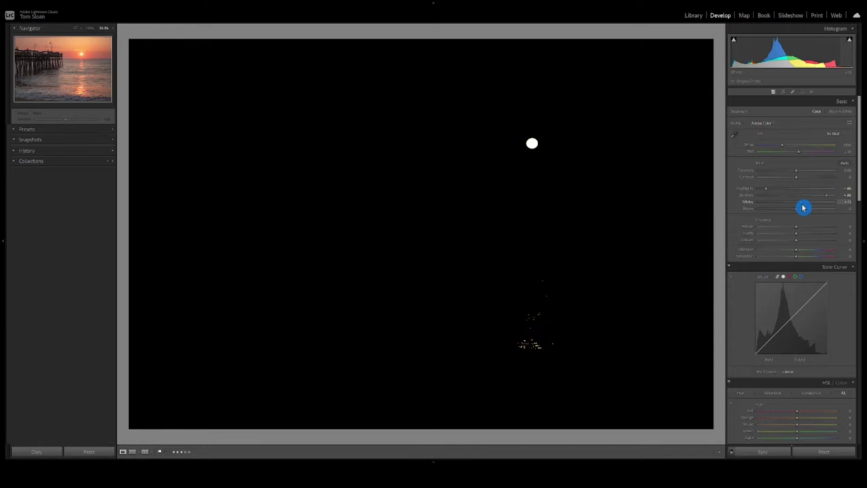
pyautogui.moveTo(803, 207); pyautogui.dragTo(799, 216)
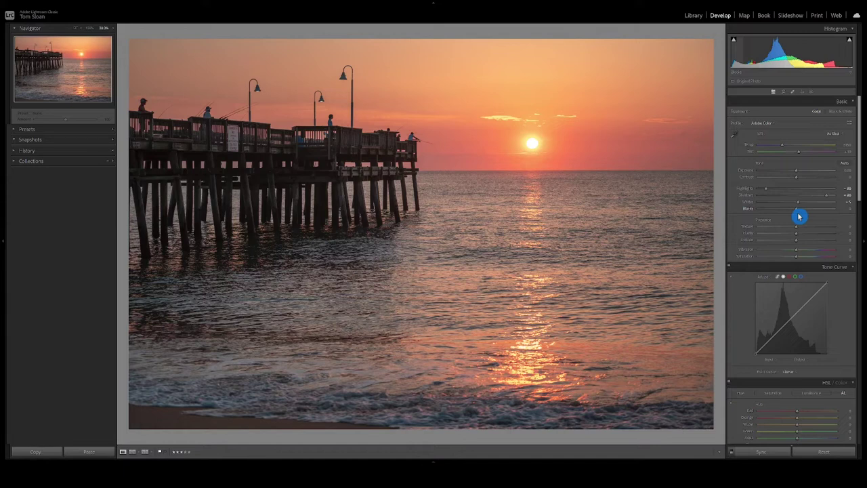
# Lower Blacks to a slight negative value while watching the shadow clipping preview.
pyautogui.moveTo(799, 216); pyautogui.dragTo(796, 210)
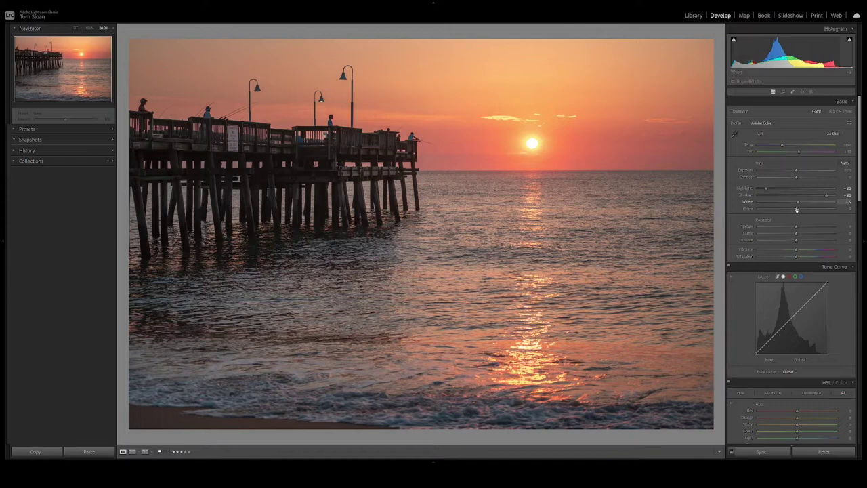
pyautogui.moveTo(796, 210)
pyautogui.mouseDown()
pyautogui.moveTo(808, 199)
pyautogui.moveTo(799, 212)
pyautogui.mouseUp()
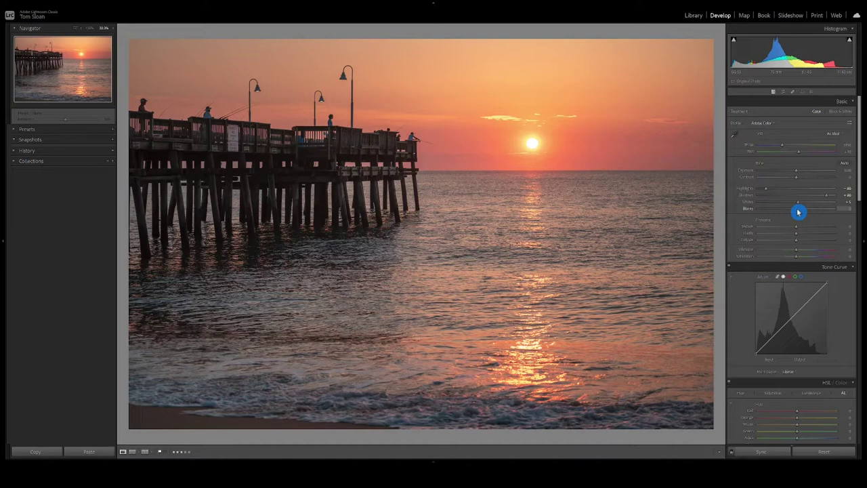
pyautogui.moveTo(798, 212); pyautogui.dragTo(792, 212)
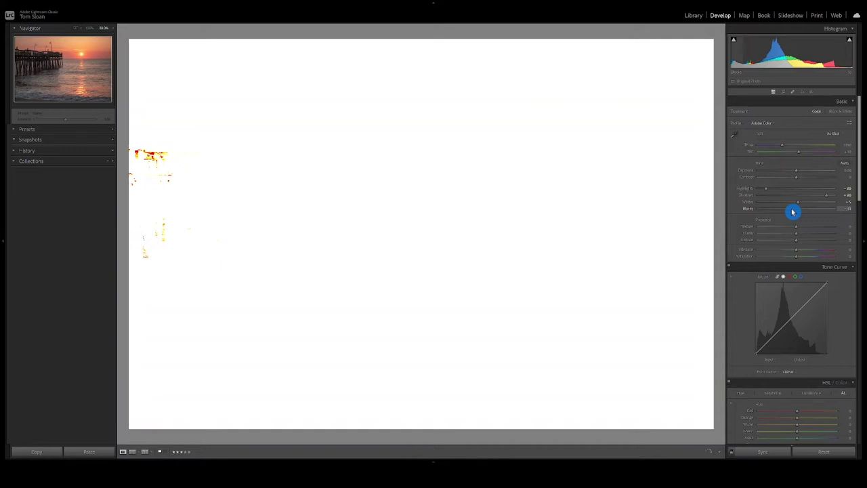
pyautogui.moveTo(792, 212); pyautogui.dragTo(792, 212)
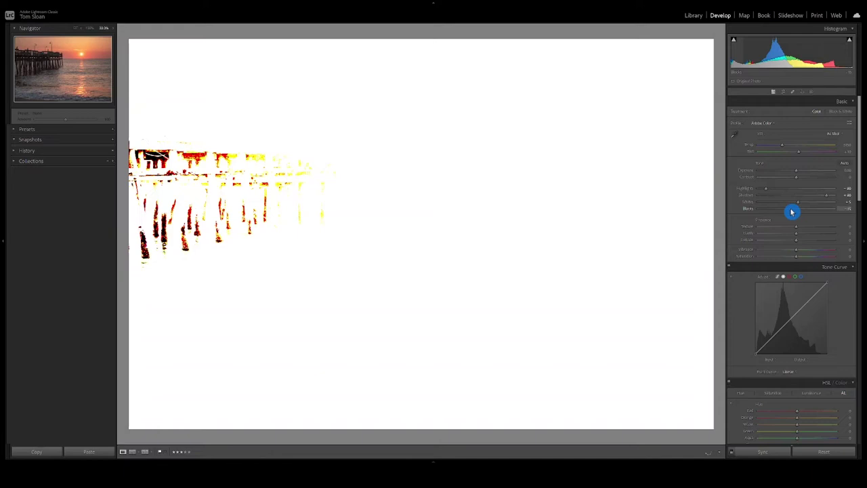
pyautogui.moveTo(791, 212); pyautogui.dragTo(789, 212)
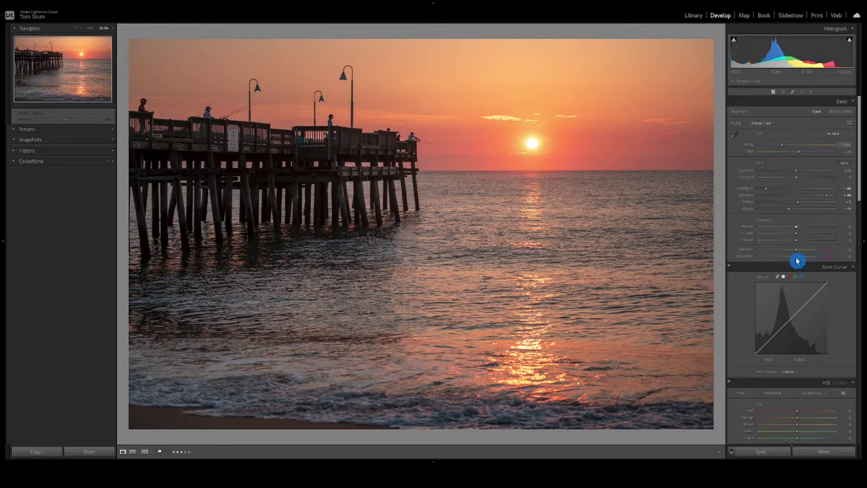
# Set Vibrance to 15, then show the unedited Before view for comparison.
pyautogui.click(845, 248)
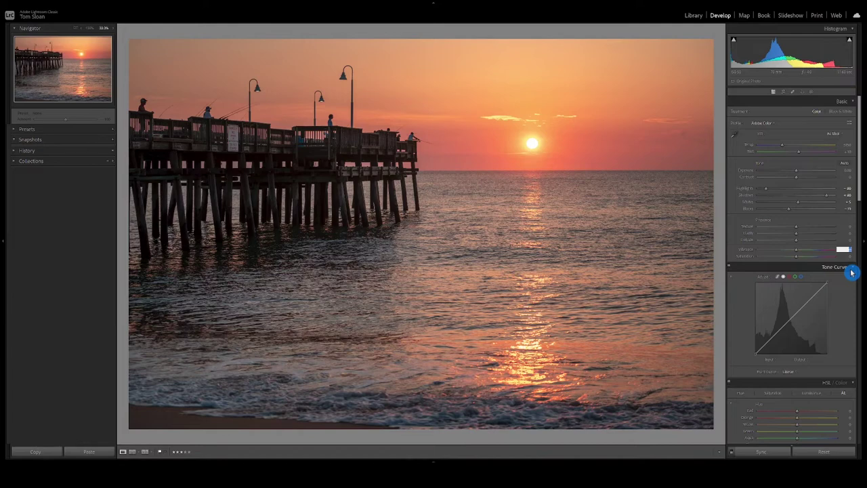
pyautogui.write('15')
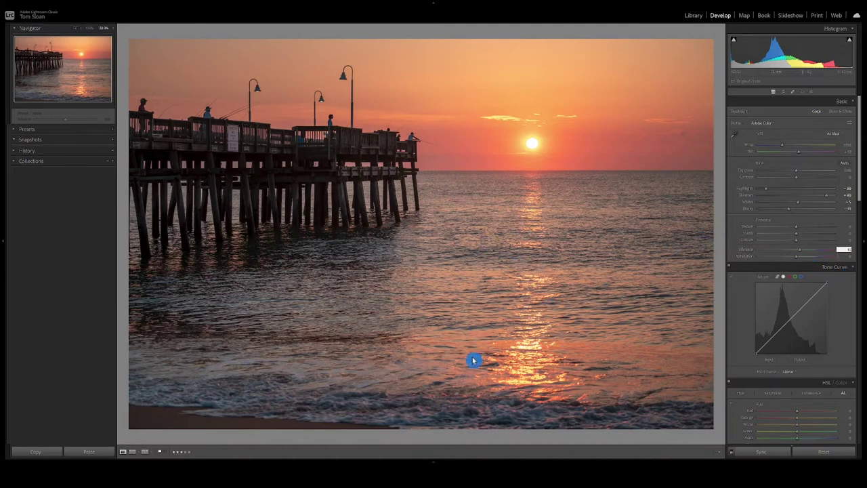
pyautogui.click(803, 256)
pyautogui.press('\\')
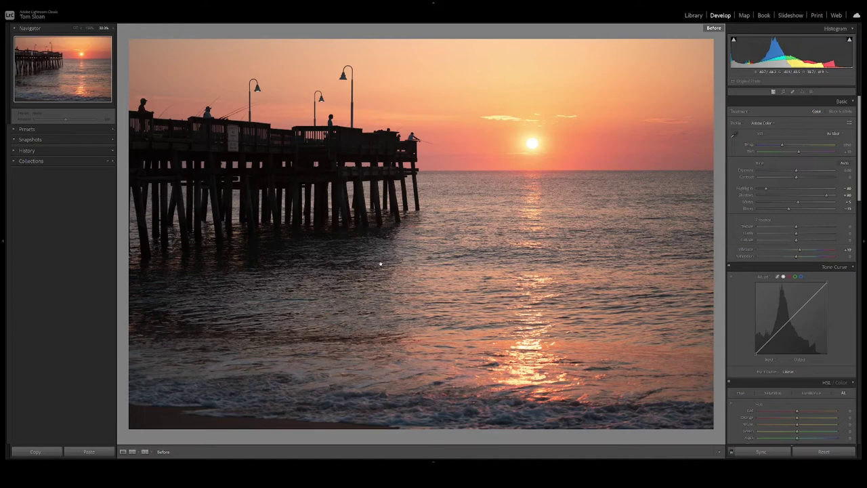
pyautogui.press('\\')
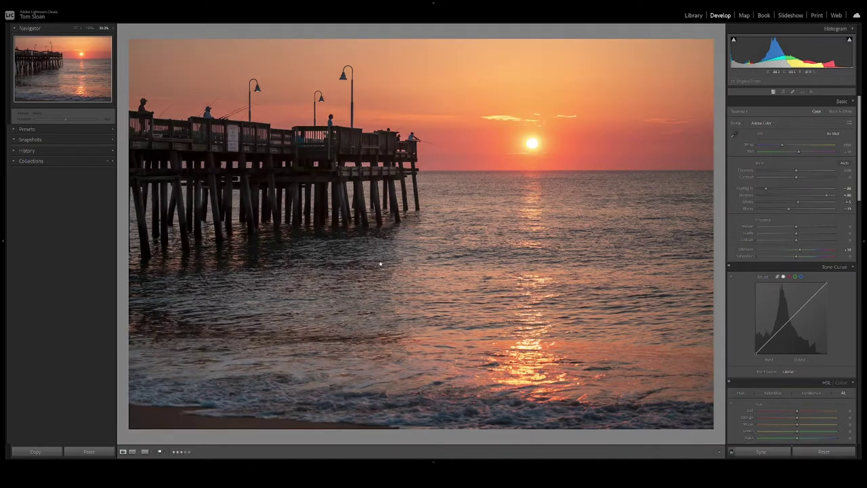
pyautogui.press('\\')
pyautogui.click(381, 265)
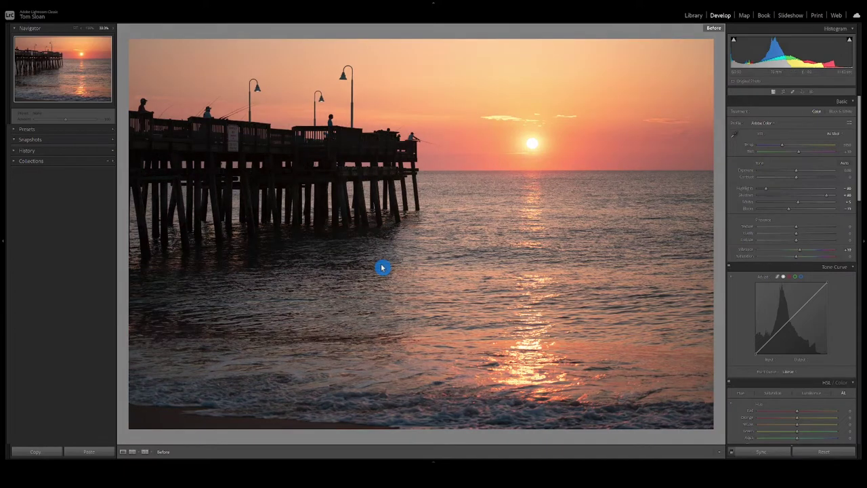
pyautogui.press('\\')
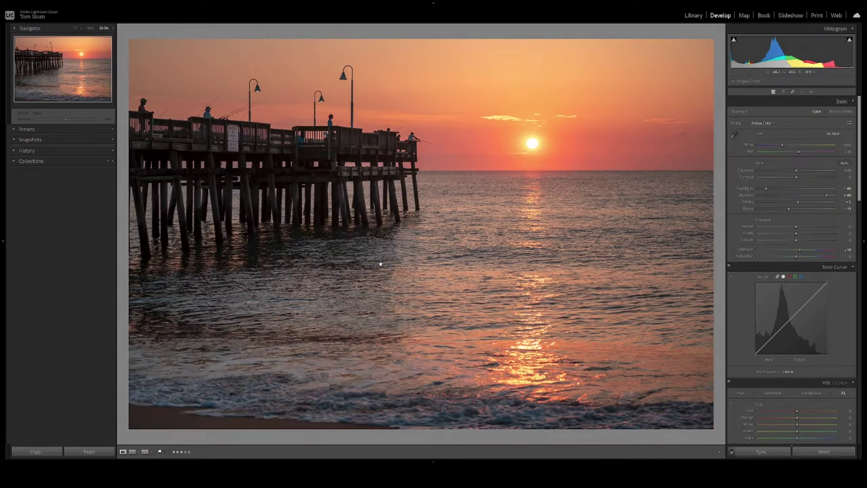
pyautogui.click(770, 332)
pyautogui.click(743, 298)
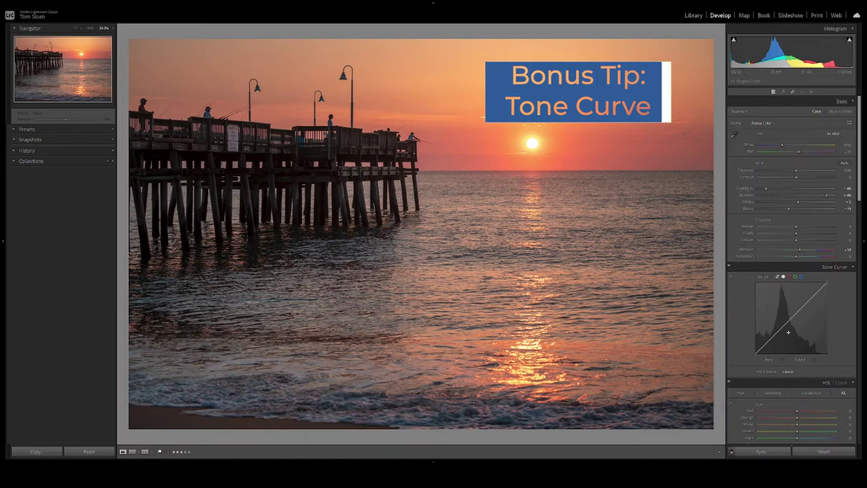
pyautogui.click(786, 376)
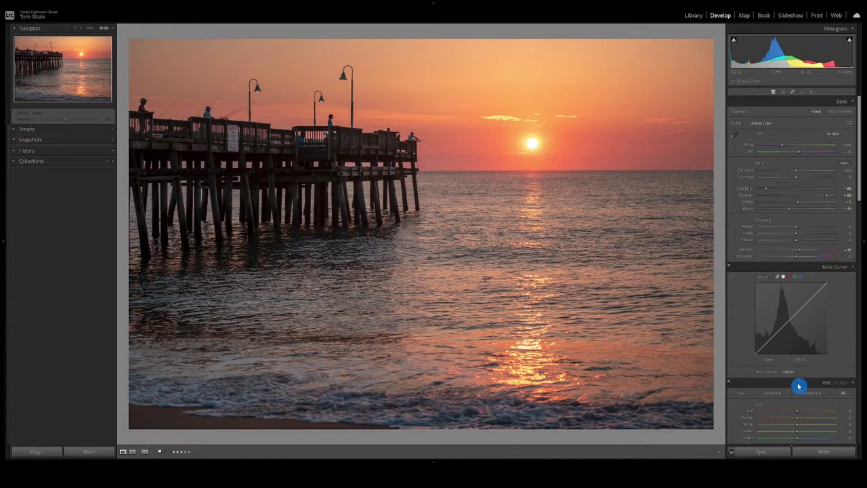
pyautogui.click(798, 386)
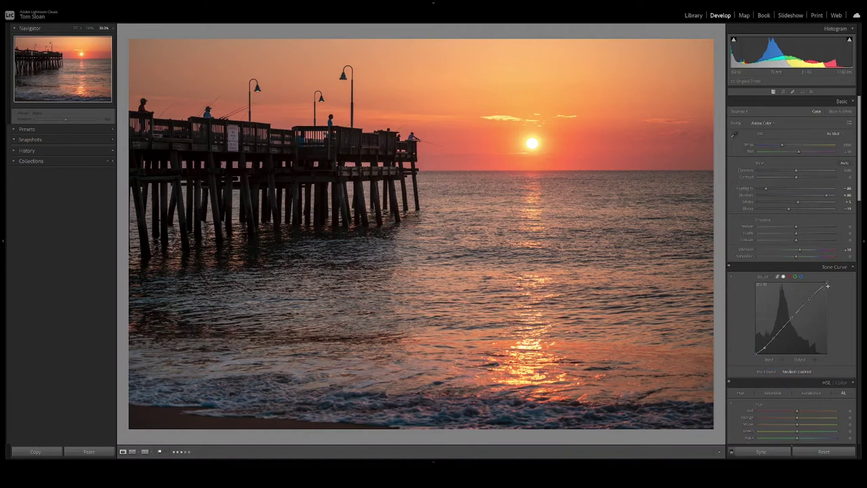
pyautogui.click(801, 391)
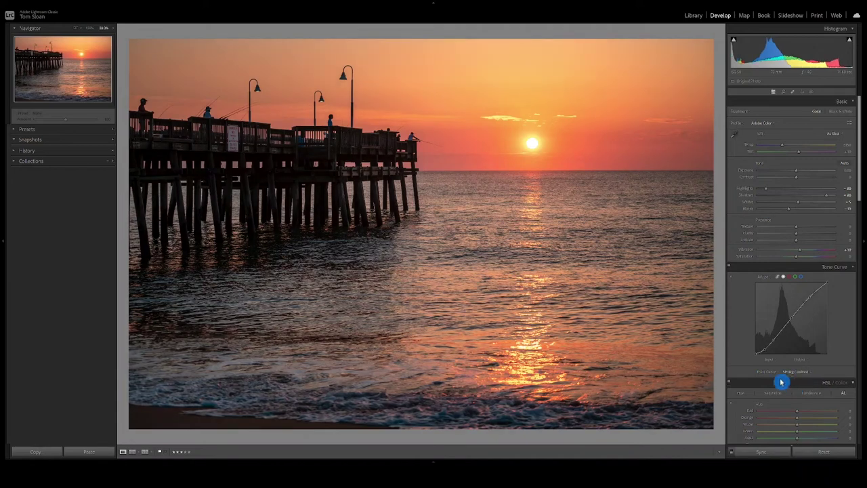
pyautogui.click(772, 389)
pyautogui.click(793, 373)
pyautogui.click(794, 377)
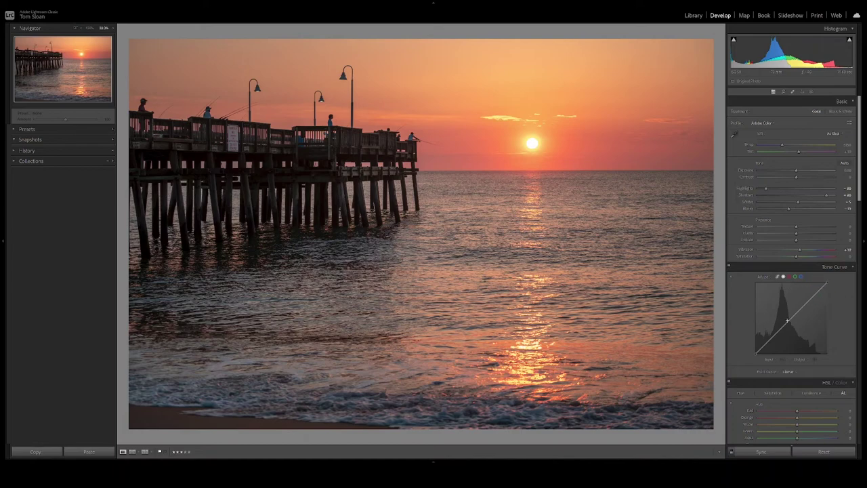
# Add upper and lower points to the tone curve and shape them into an S-curve.
pyautogui.click(787, 320)
pyautogui.click(810, 300)
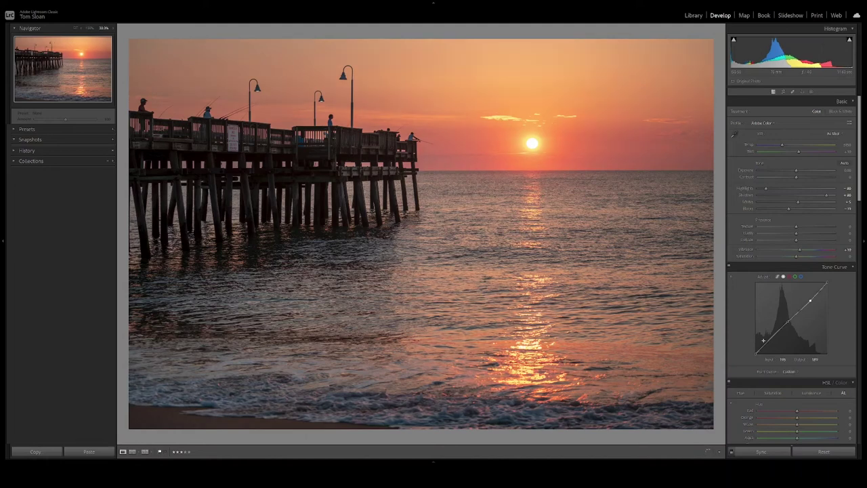
pyautogui.click(771, 338)
pyautogui.moveTo(811, 300); pyautogui.dragTo(811, 300)
pyautogui.click(787, 340)
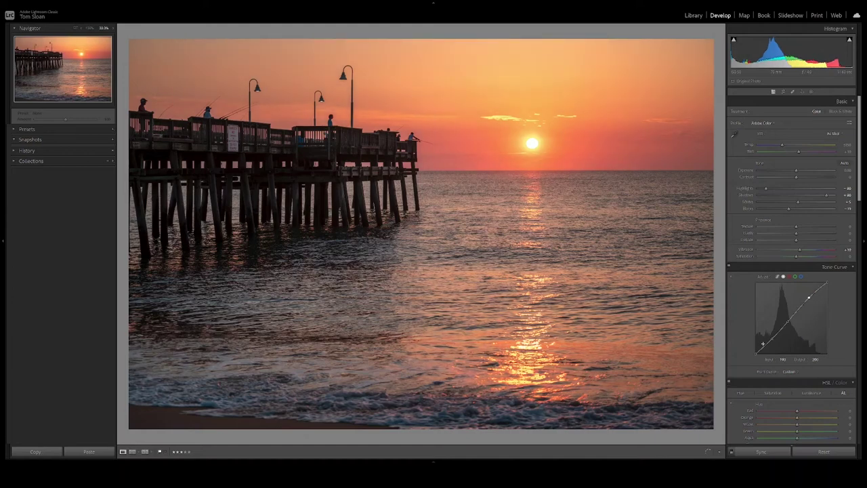
pyautogui.click(774, 343)
pyautogui.moveTo(774, 344); pyautogui.dragTo(774, 362)
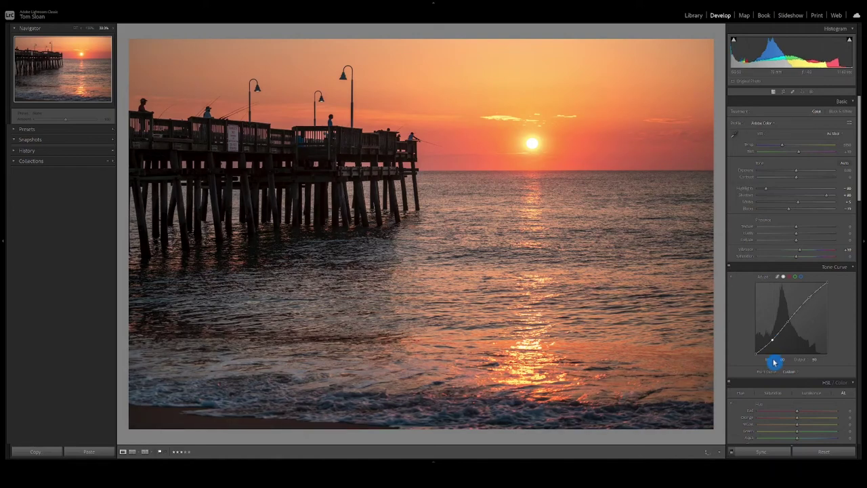
pyautogui.moveTo(774, 362); pyautogui.dragTo(774, 363)
# Lift the curve's black endpoint slightly to fade the shadows.
pyautogui.click(750, 291)
pyautogui.moveTo(756, 355); pyautogui.dragTo(757, 347)
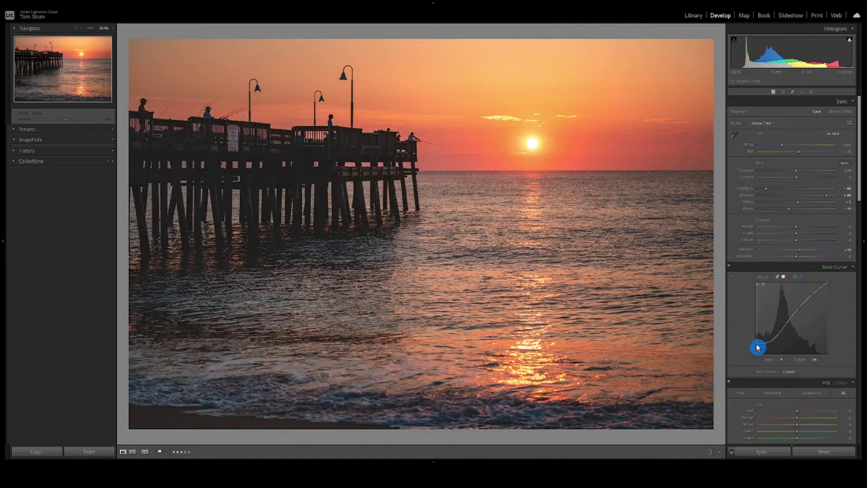
pyautogui.moveTo(757, 347); pyautogui.dragTo(756, 350)
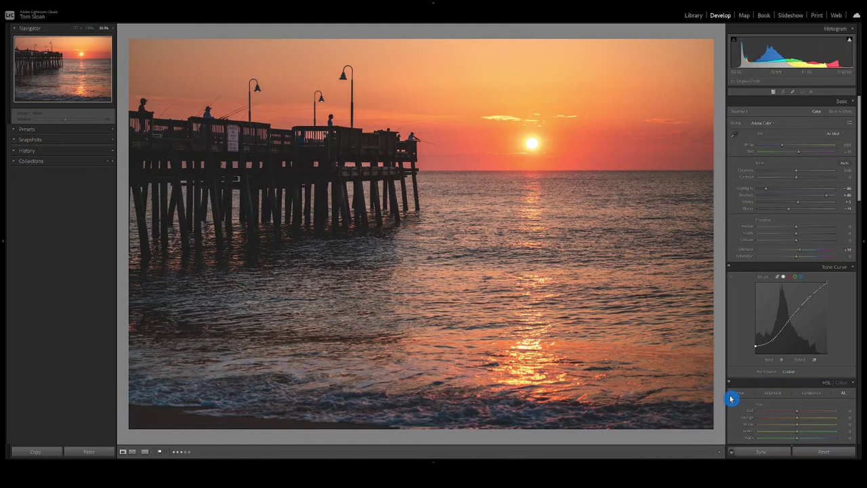
# Toggle the tone curve off and on, then undo back to the Medium Contrast point curve.
pyautogui.click(730, 271)
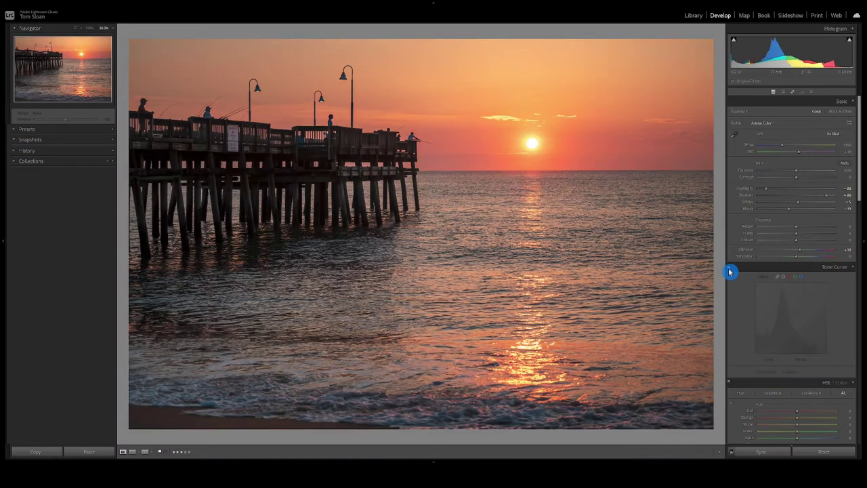
pyautogui.click(729, 271)
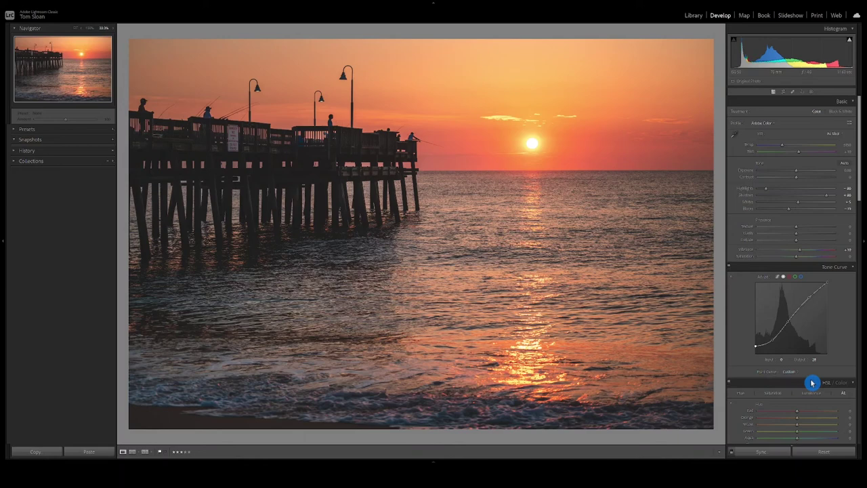
pyautogui.hotkey('ctrl', 'z')
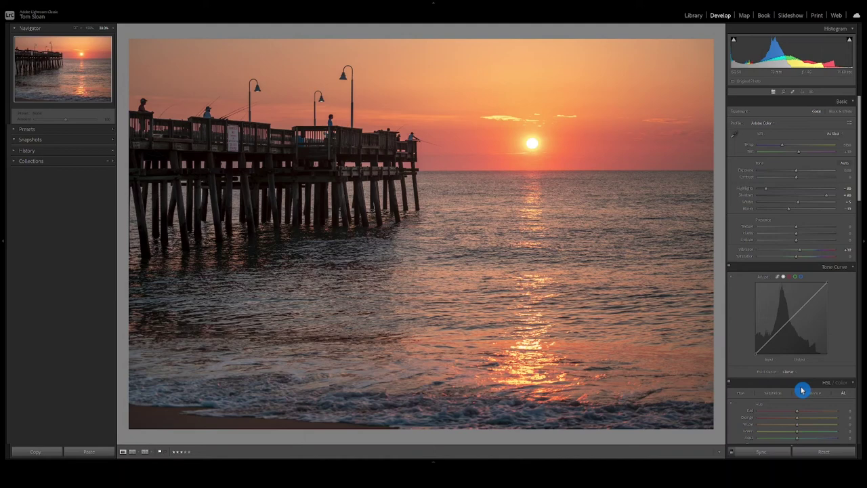
pyautogui.hotkey('ctrl', 'z')
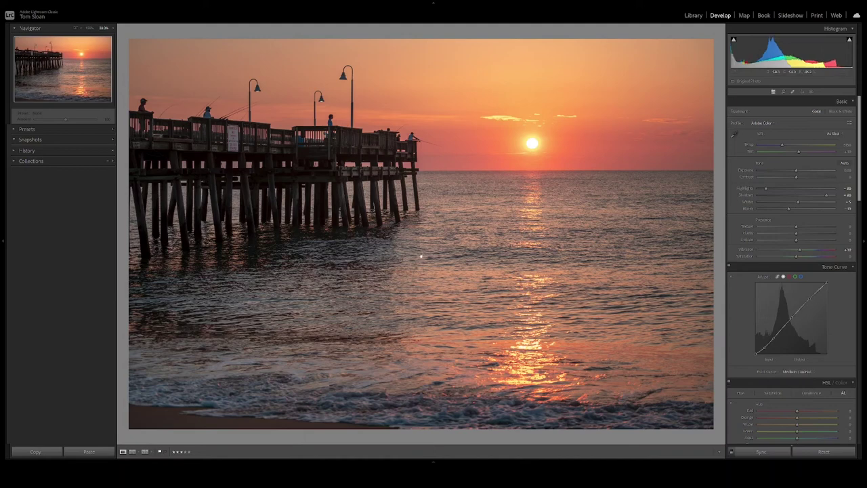